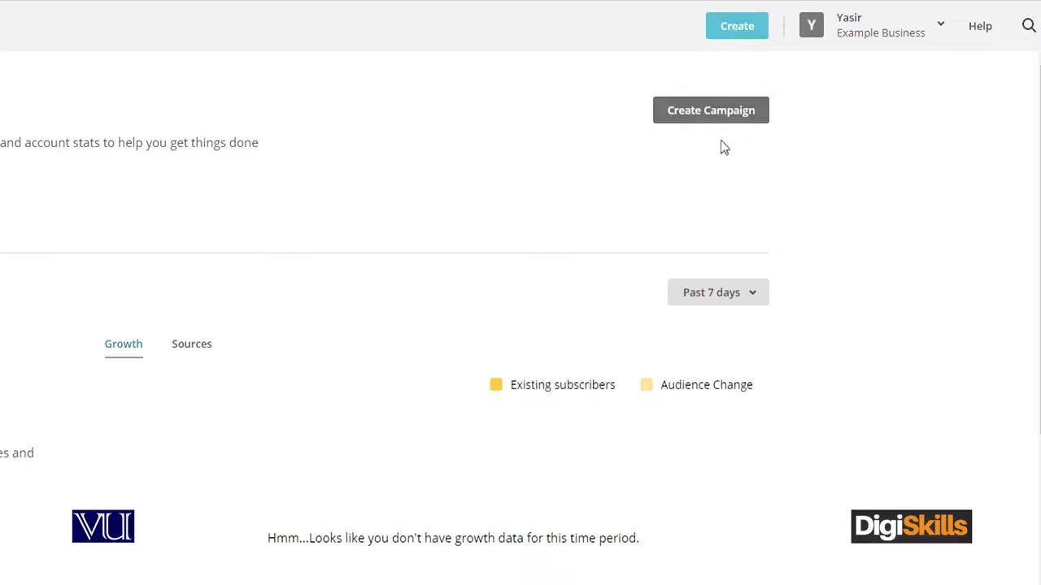
# Create a postcard campaign named "Eid Post Card Campaign" and accept the postcard campaign terms of use.
pyautogui.click(731, 118)
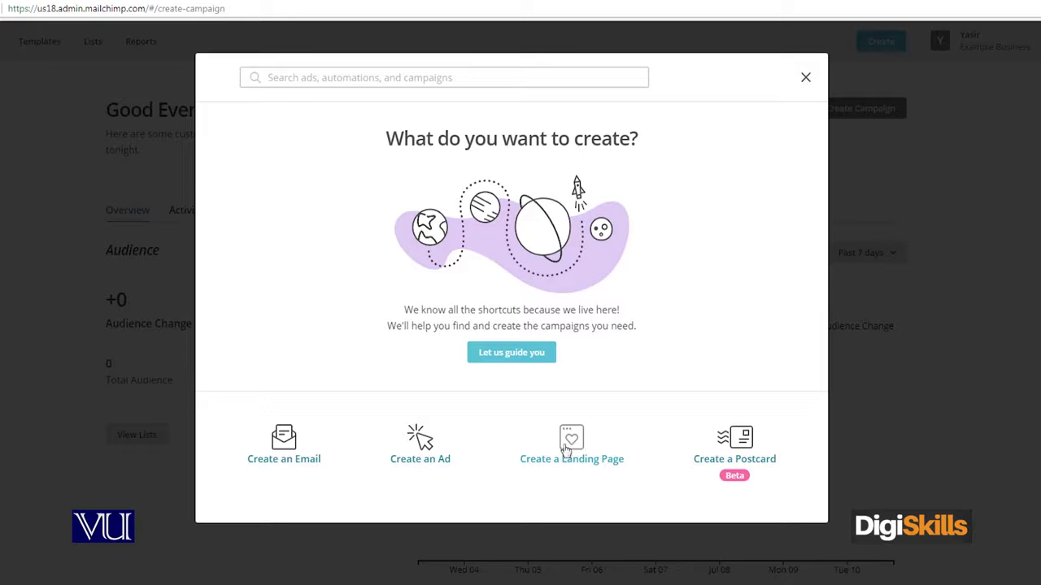
pyautogui.click(740, 452)
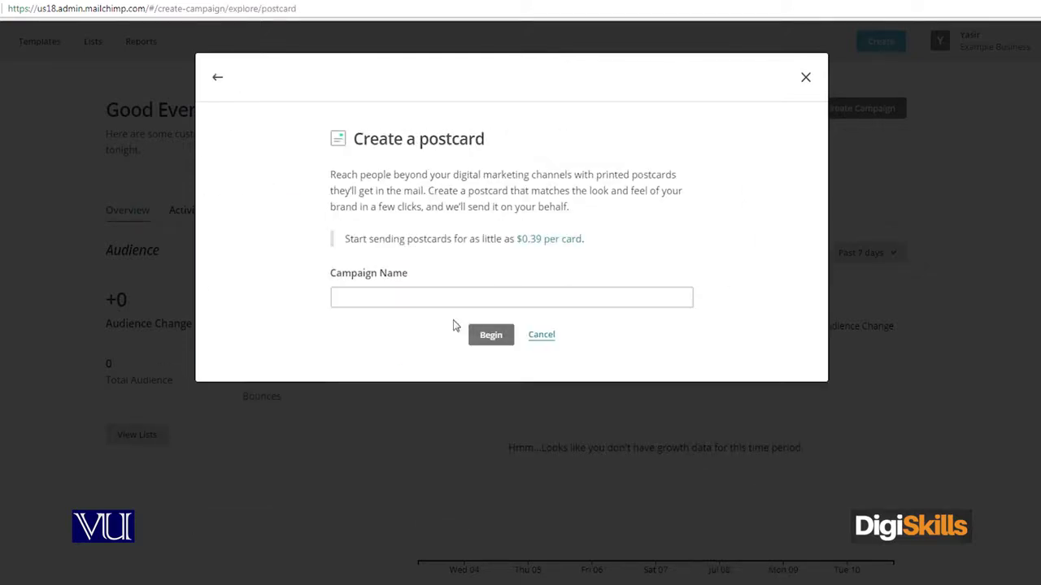
pyautogui.click(528, 298)
pyautogui.write('E')
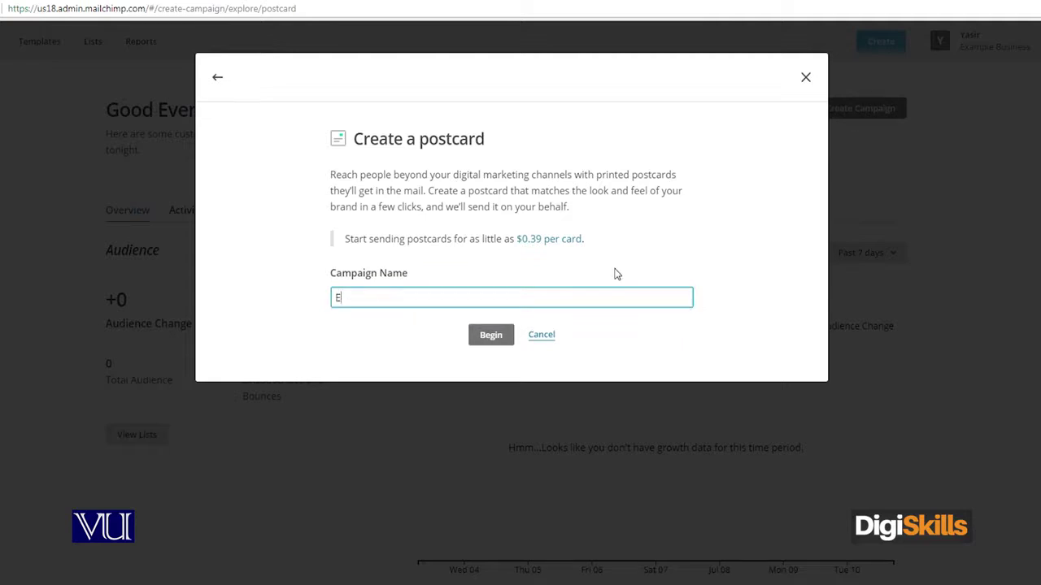
pyautogui.write('id Post Card Campaign')
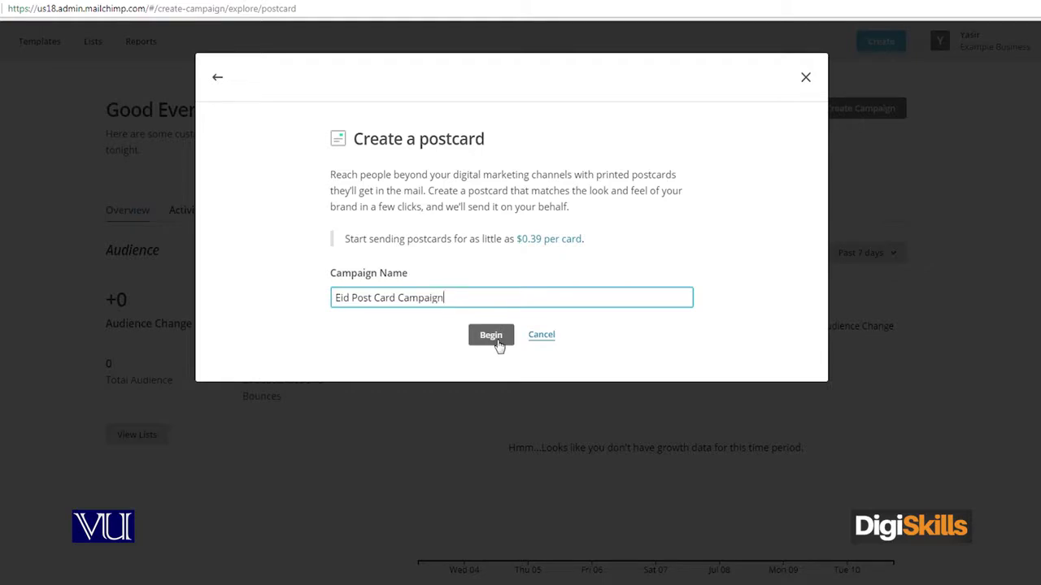
pyautogui.tripleClick(336, 242)
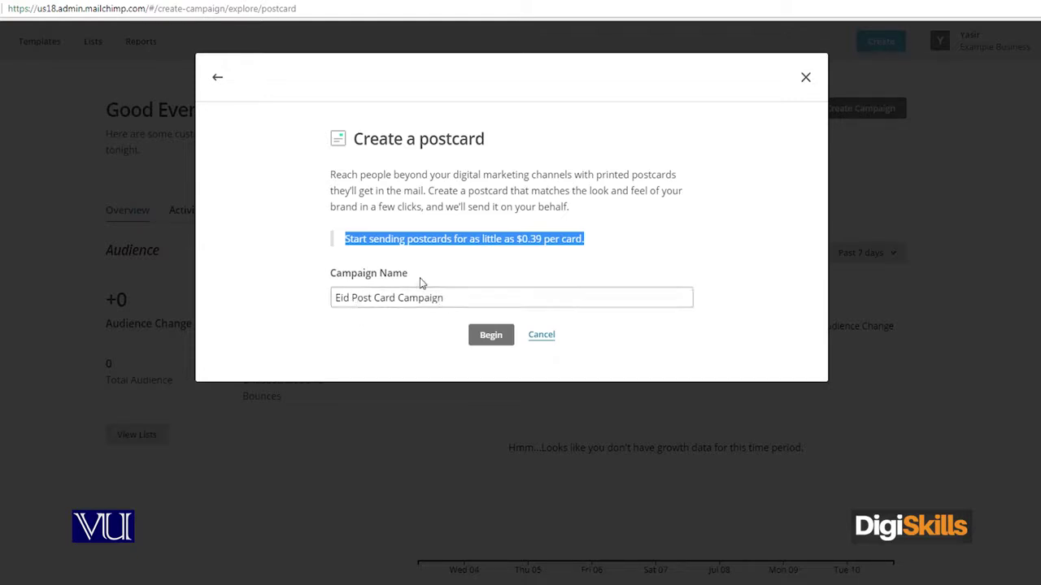
pyautogui.click(490, 335)
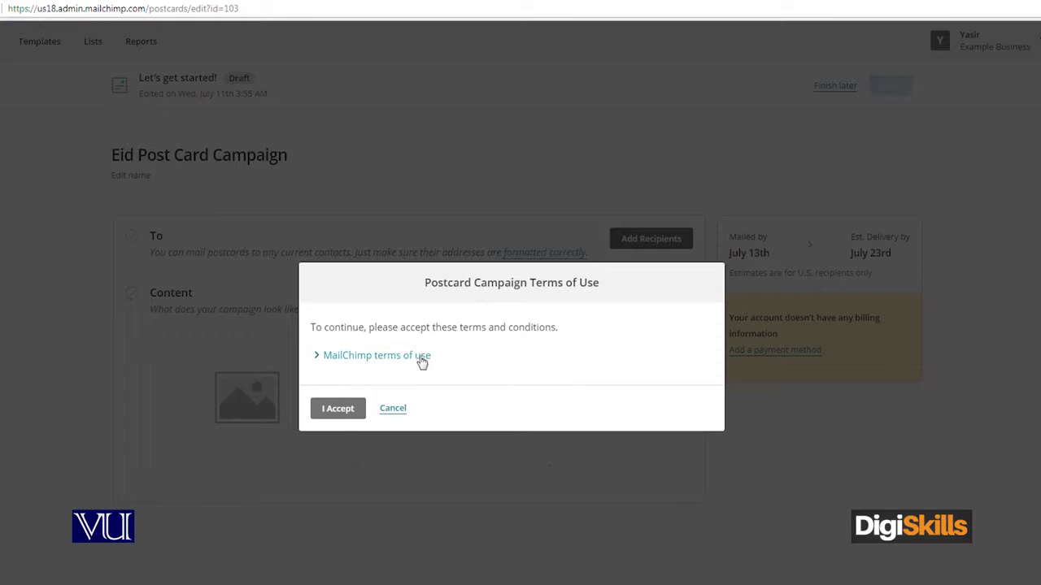
pyautogui.click(338, 409)
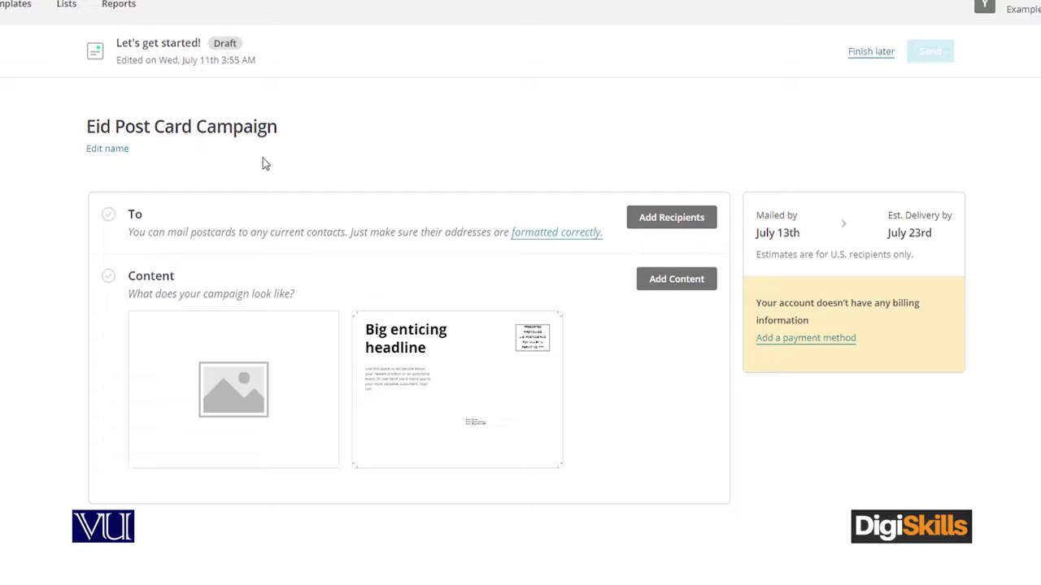
# Choose Canada Client List as the recipient list for the postcard campaign.
pyautogui.click(673, 224)
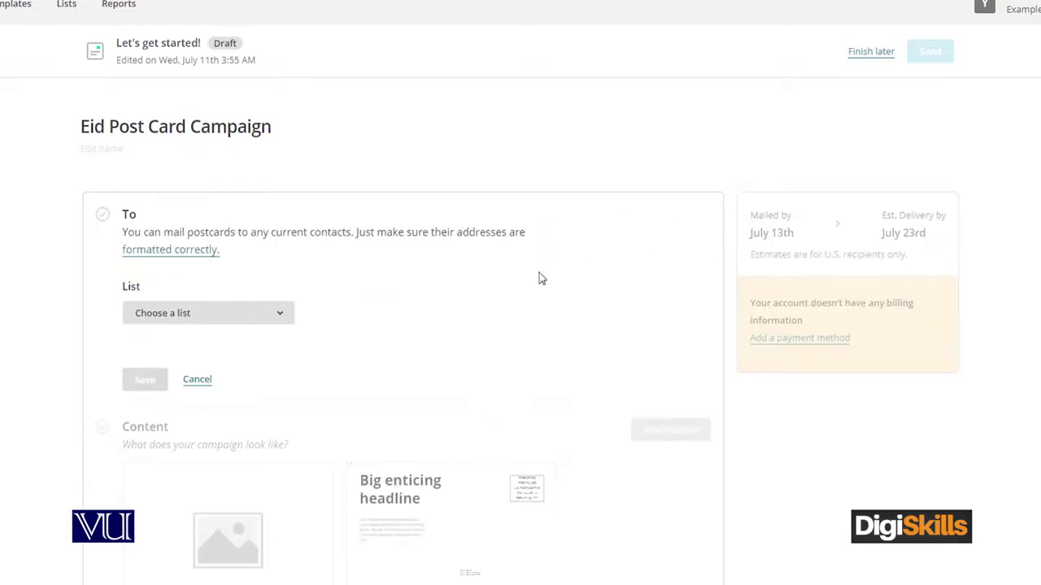
pyautogui.click(267, 318)
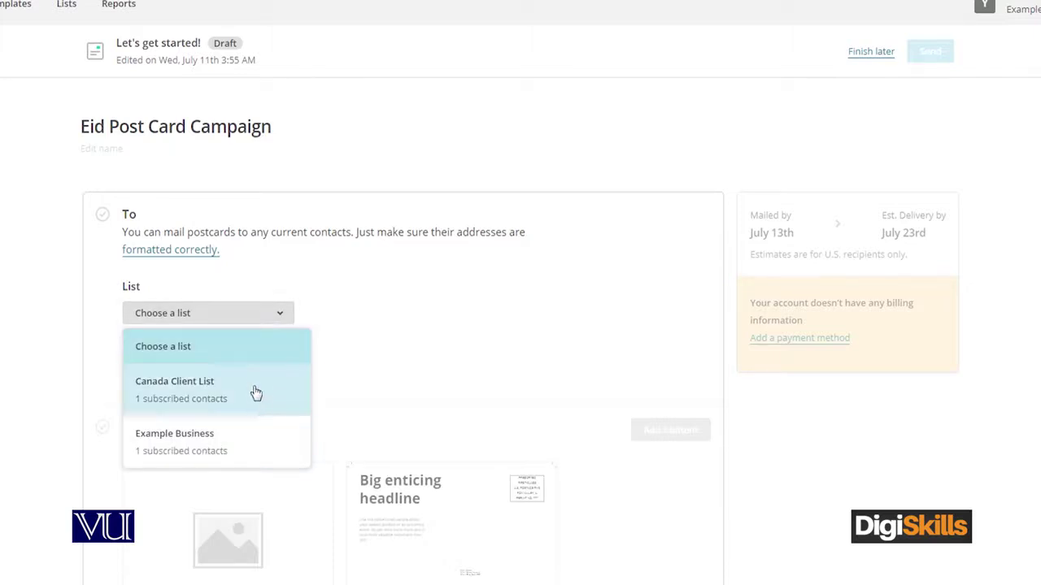
pyautogui.click(355, 261)
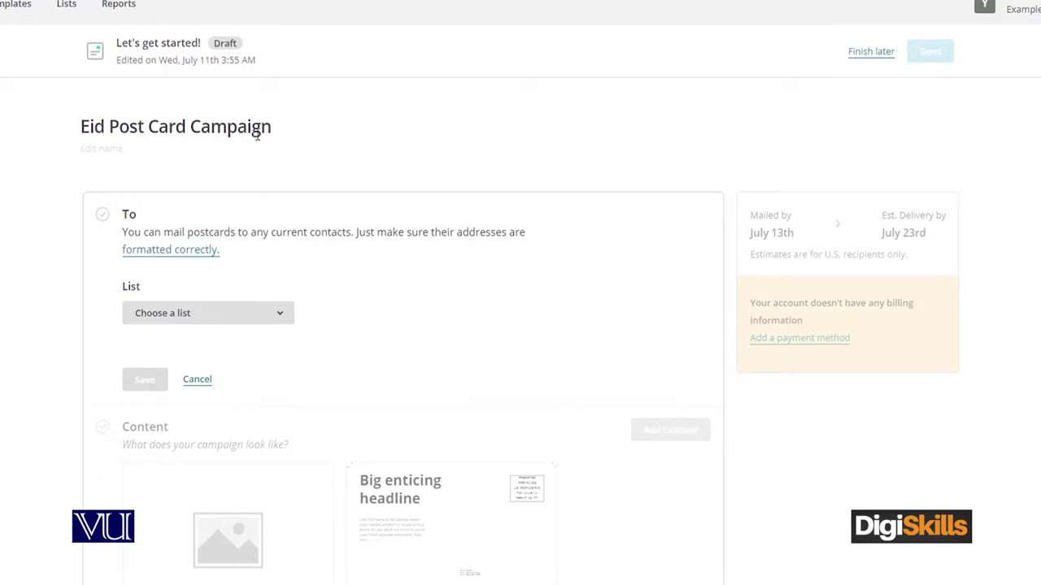
pyautogui.click(240, 319)
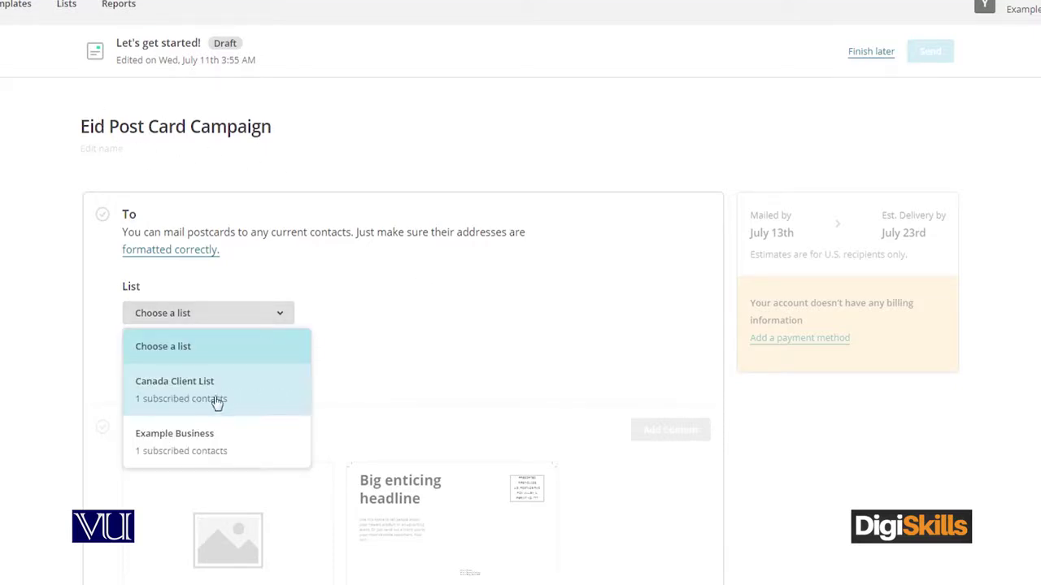
pyautogui.click(240, 405)
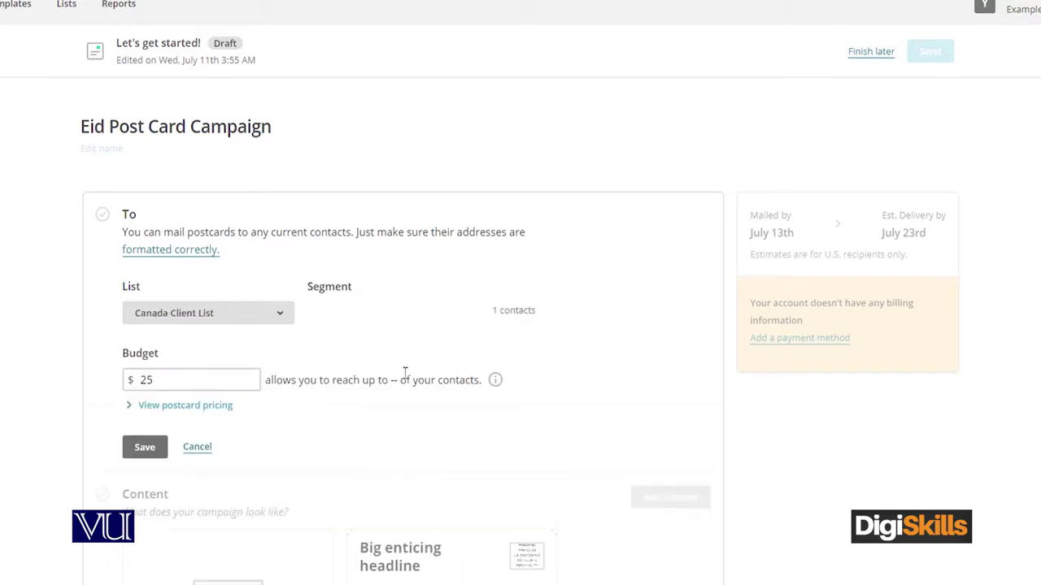
# Expand the postcard pricing table and check the postcard and postage prices for a quantity of 1 - 50.
pyautogui.click(228, 381)
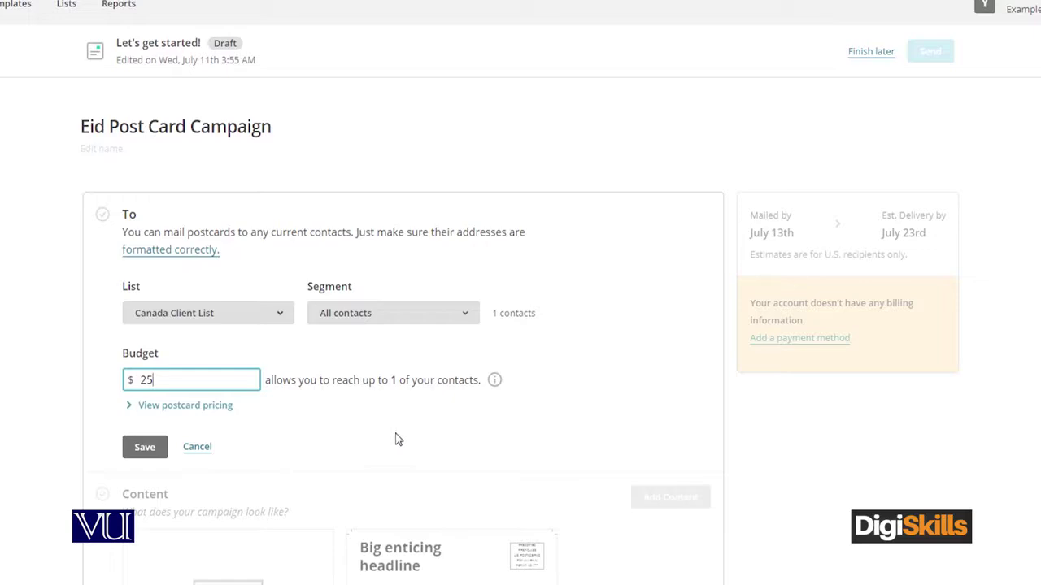
pyautogui.click(133, 411)
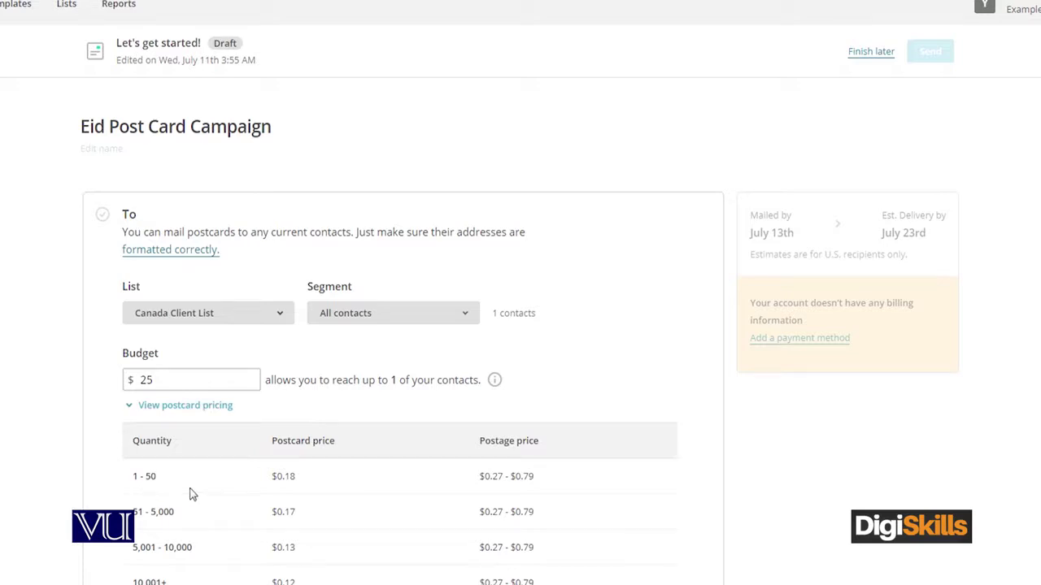
pyautogui.moveTo(298, 483); pyautogui.dragTo(273, 481)
pyautogui.moveTo(543, 483); pyautogui.dragTo(467, 483)
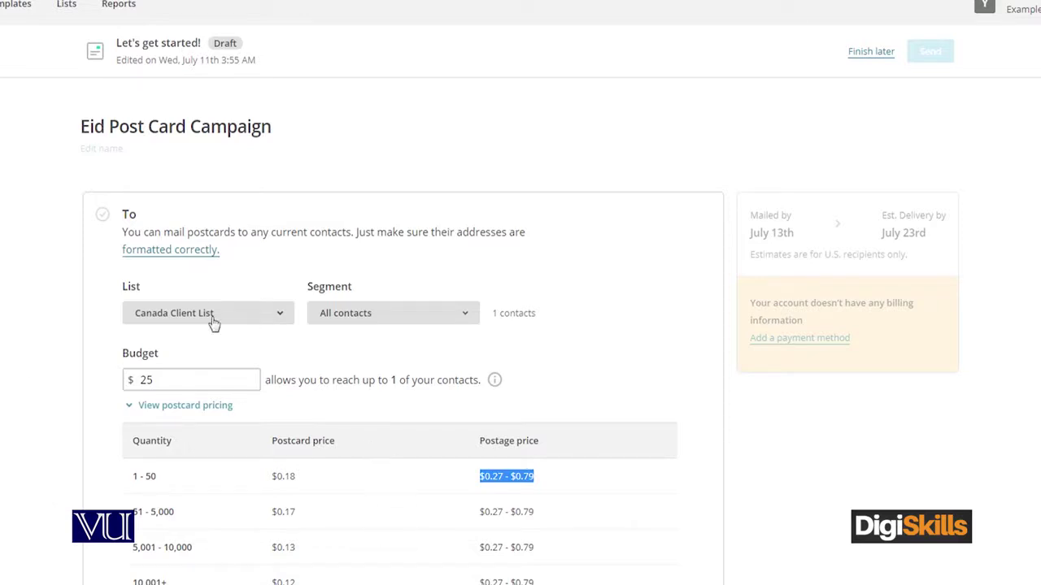
# Set the campaign budget to $15 and save the recipient settings.
pyautogui.click(168, 380)
pyautogui.moveTo(168, 380); pyautogui.dragTo(140, 380)
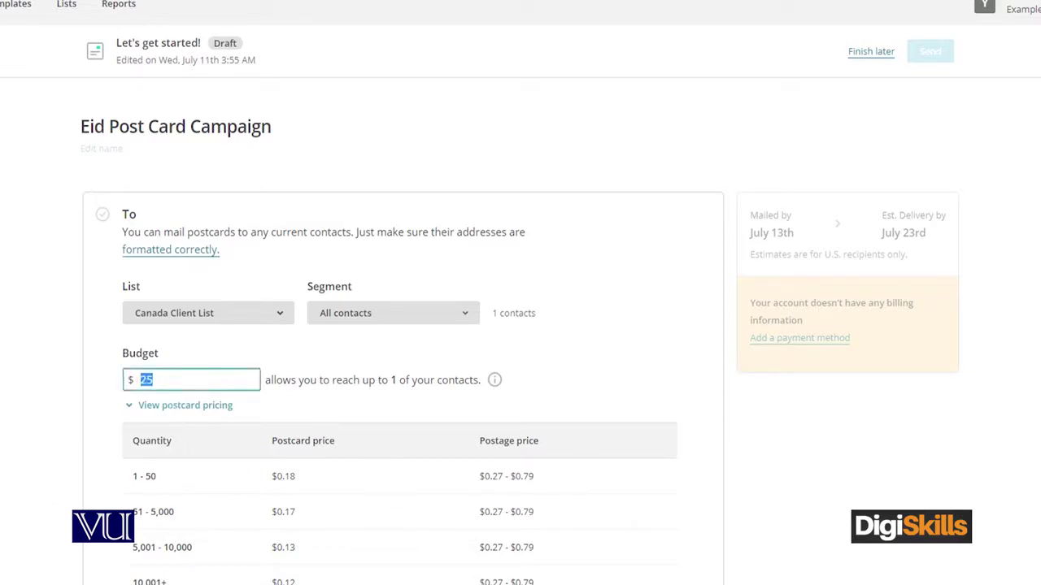
pyautogui.write('1')
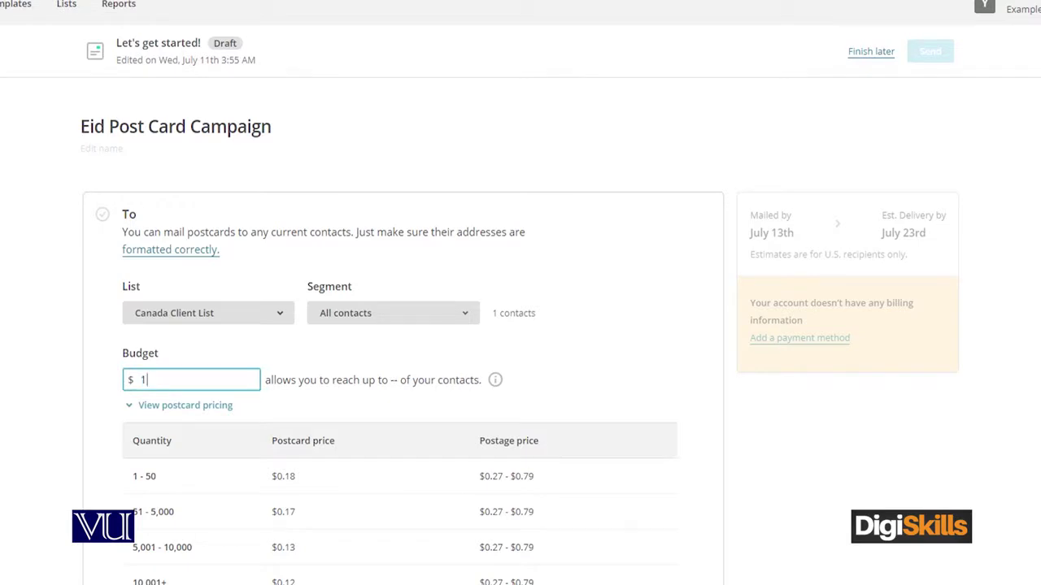
pyautogui.click(40, 406)
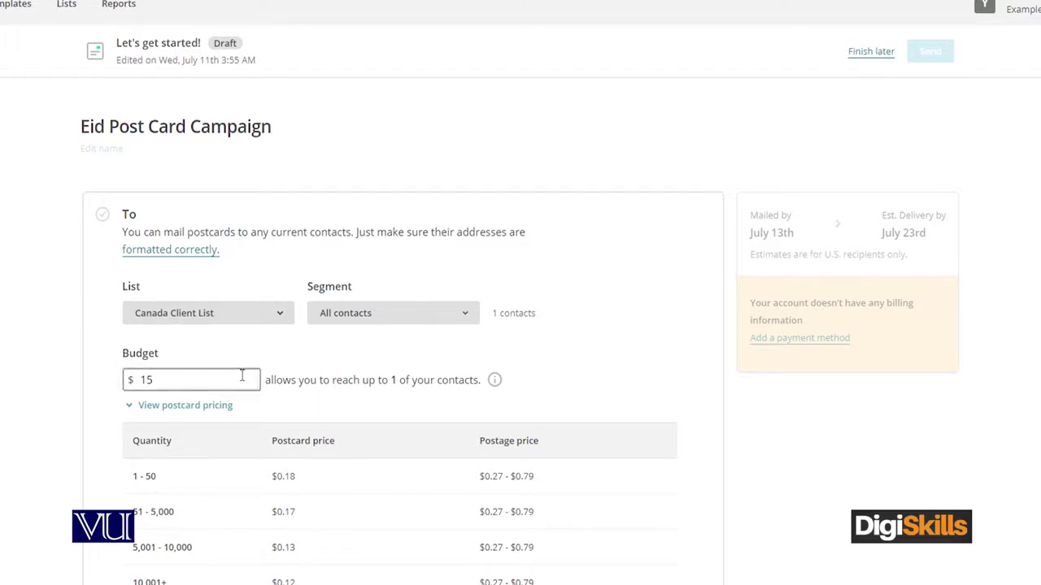
pyautogui.scroll(-3, 455, 416)
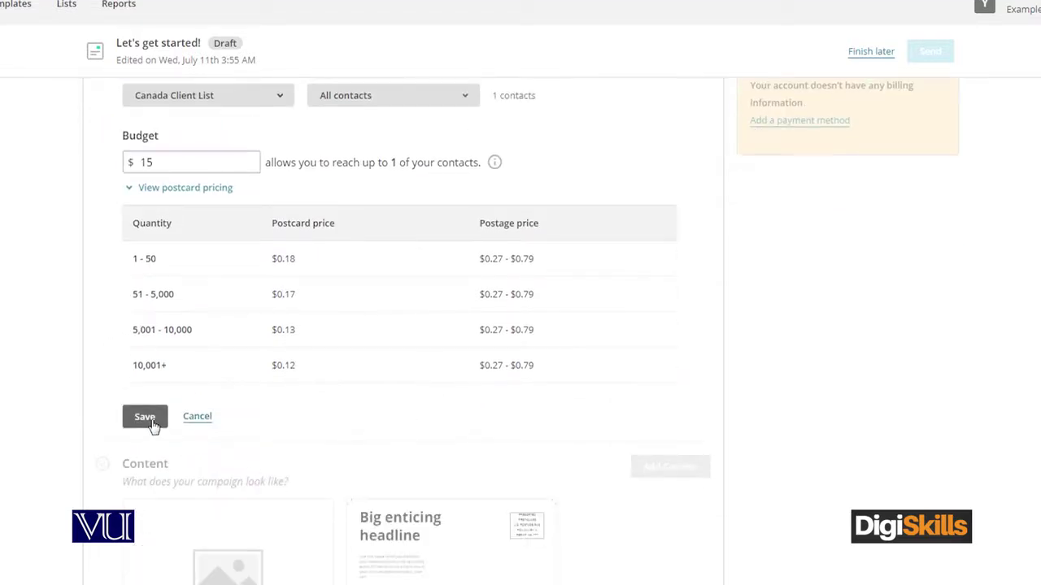
pyautogui.click(154, 426)
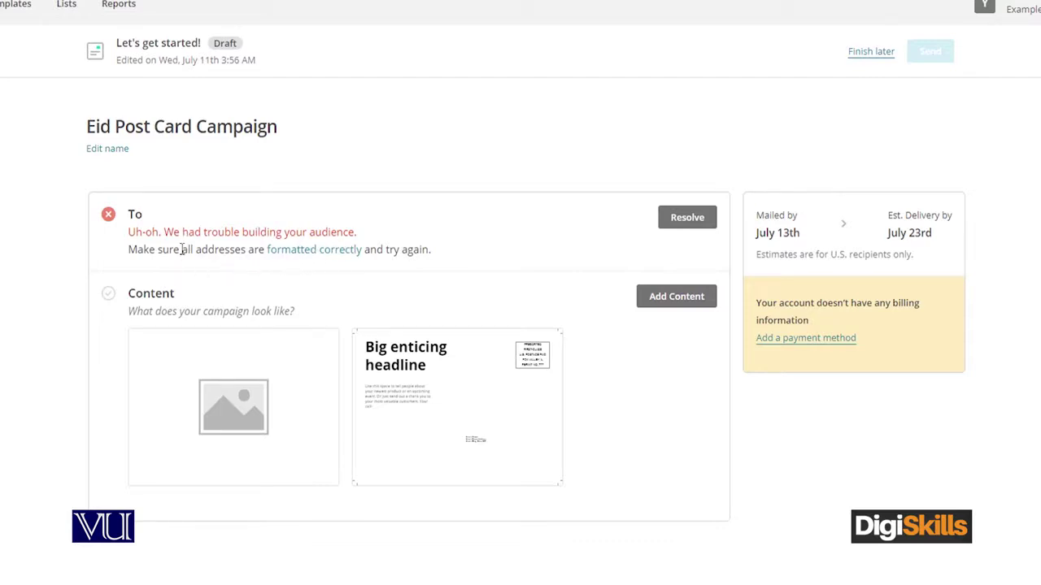
# Read the help article on correct address formatting, linked from the recipients section, and return to the campaign.
pyautogui.moveTo(195, 250); pyautogui.dragTo(232, 256)
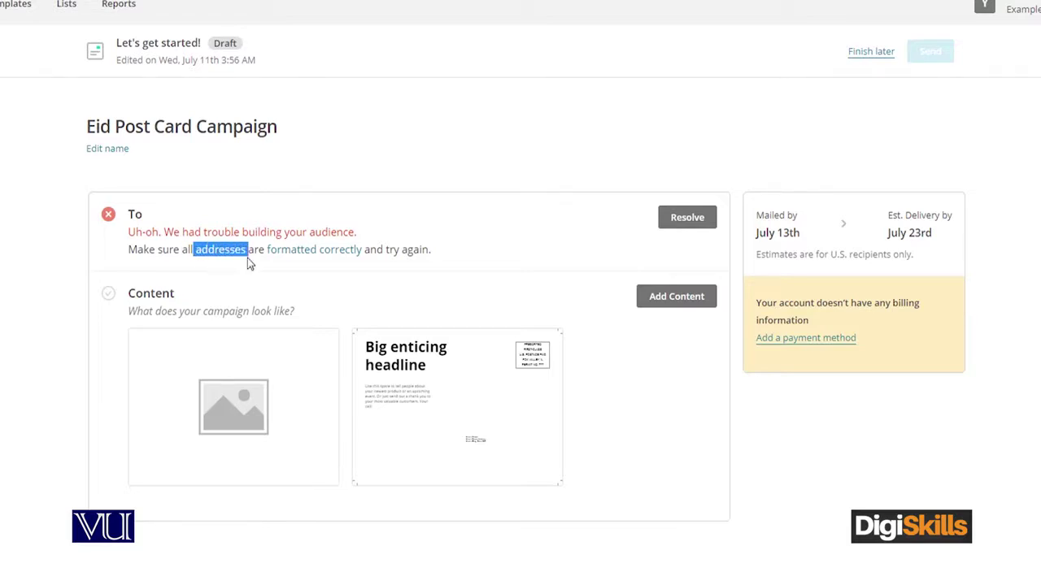
pyautogui.click(277, 251)
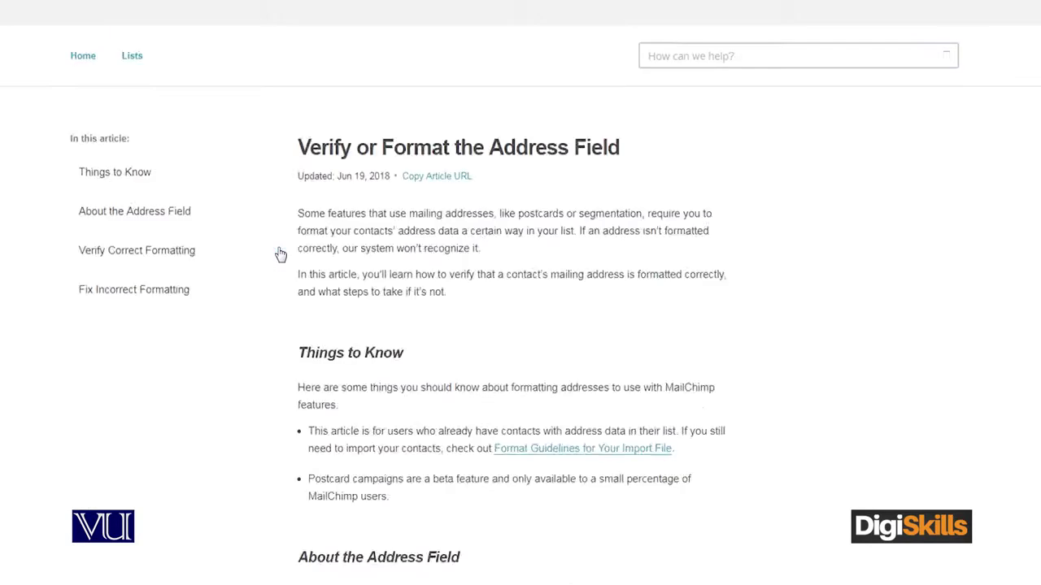
pyautogui.scroll(-5, 480, 334)
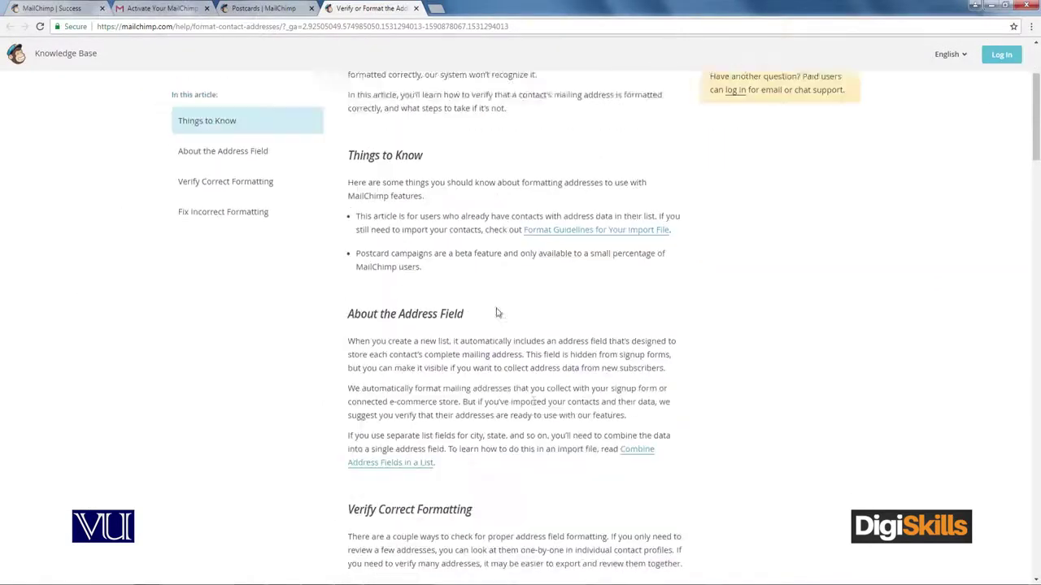
pyautogui.scroll(-2, 535, 355)
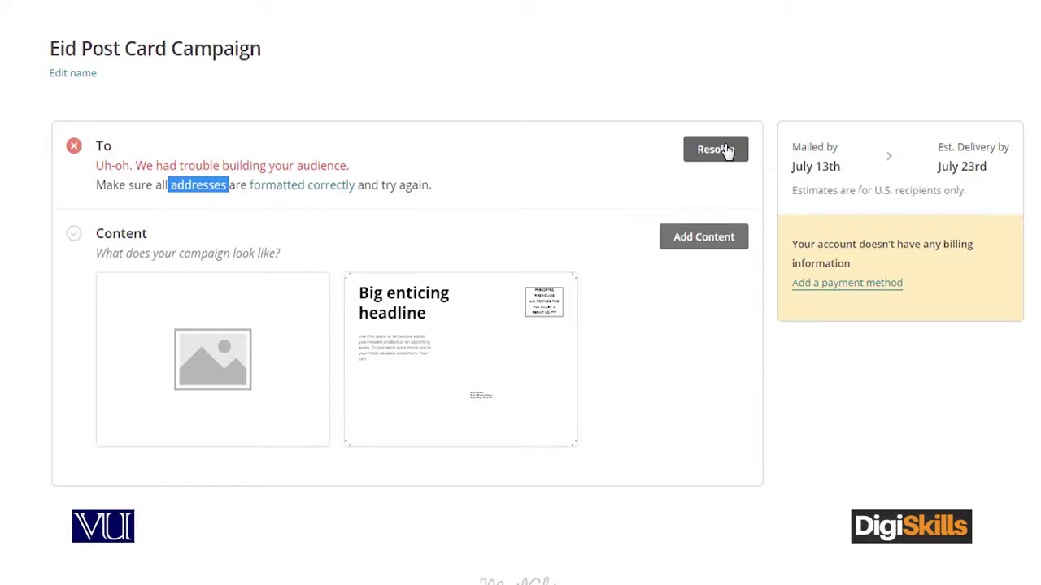
pyautogui.click(500, 187)
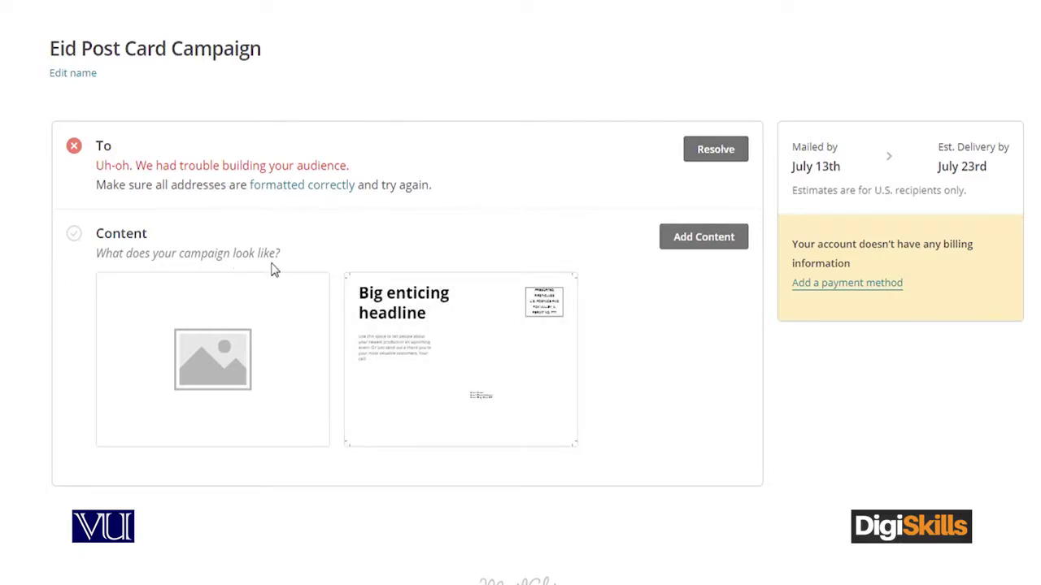
# Start adding the postcard content and enter "Eid Mubarik Post Card" as the heading on the back.
pyautogui.moveTo(483, 346)
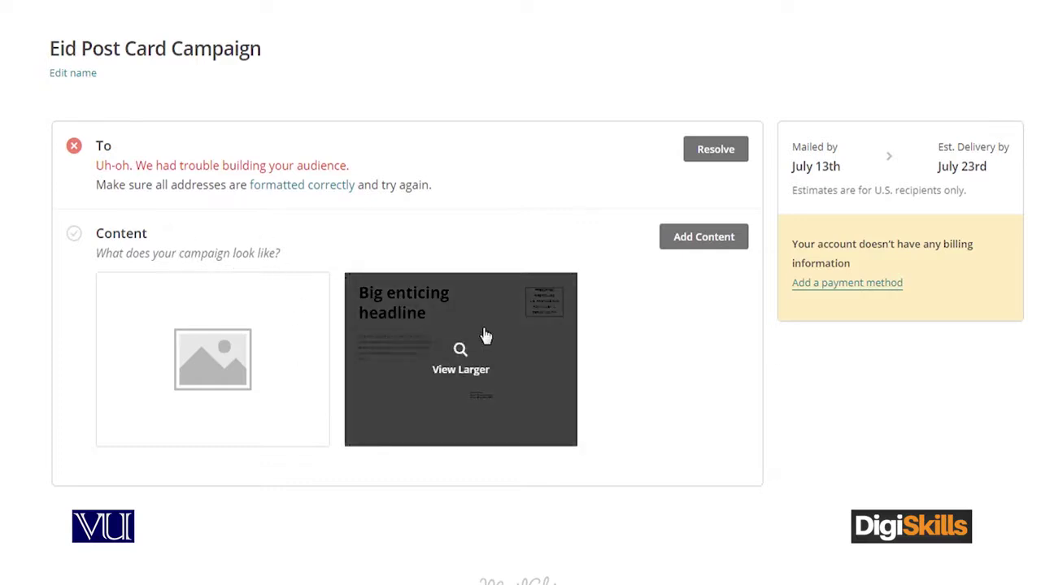
pyautogui.click(681, 237)
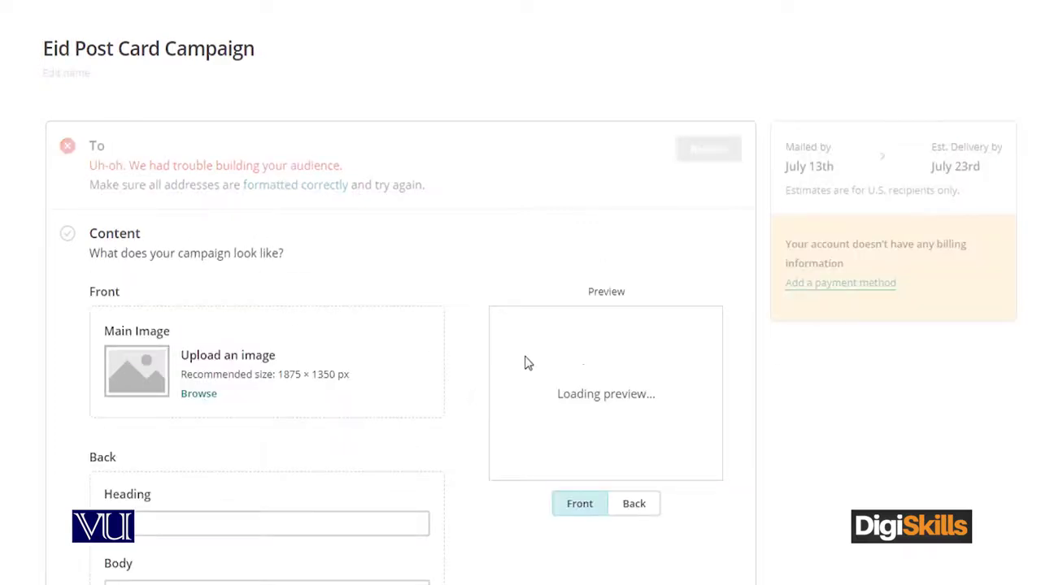
pyautogui.scroll(-2, 520, 325)
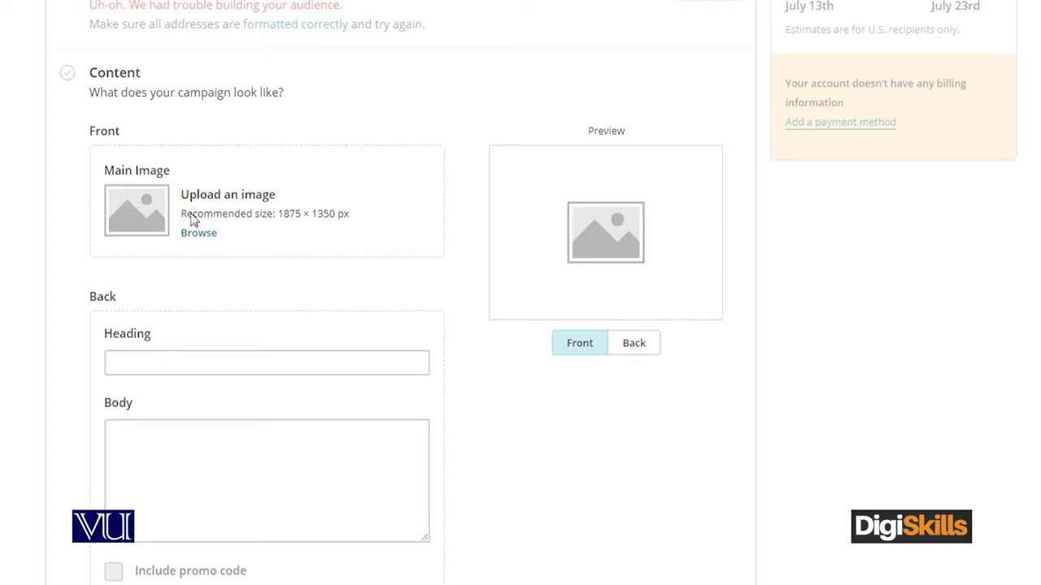
pyautogui.scroll(-1, 122, 212)
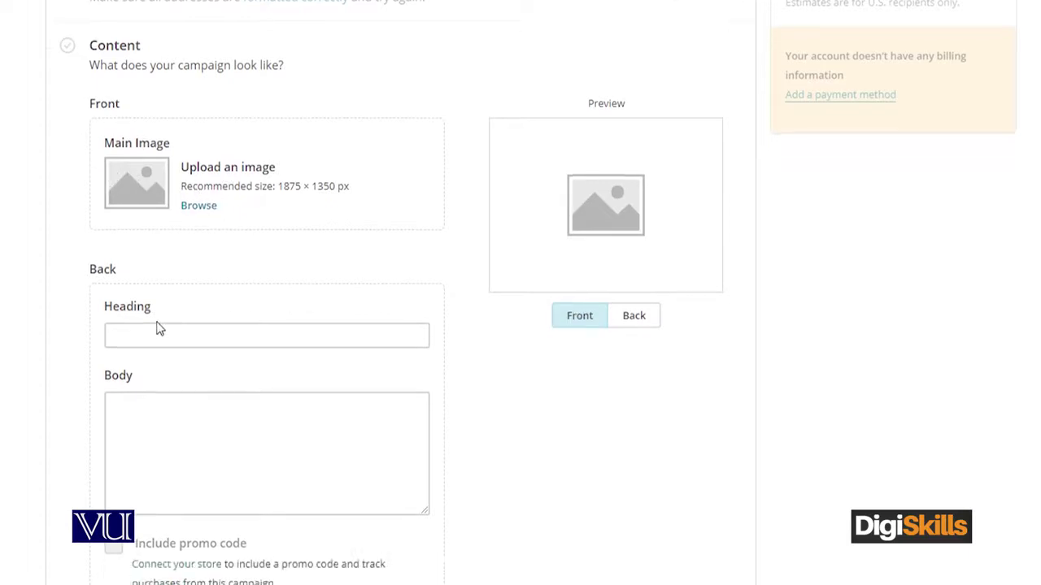
pyautogui.click(179, 283)
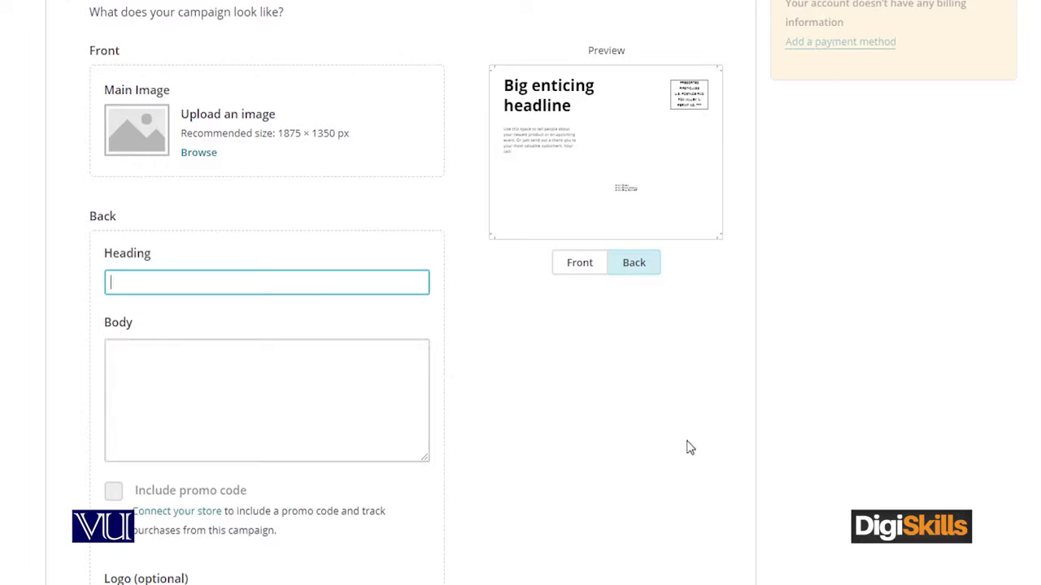
pyautogui.write('Eid Mubarik Post')
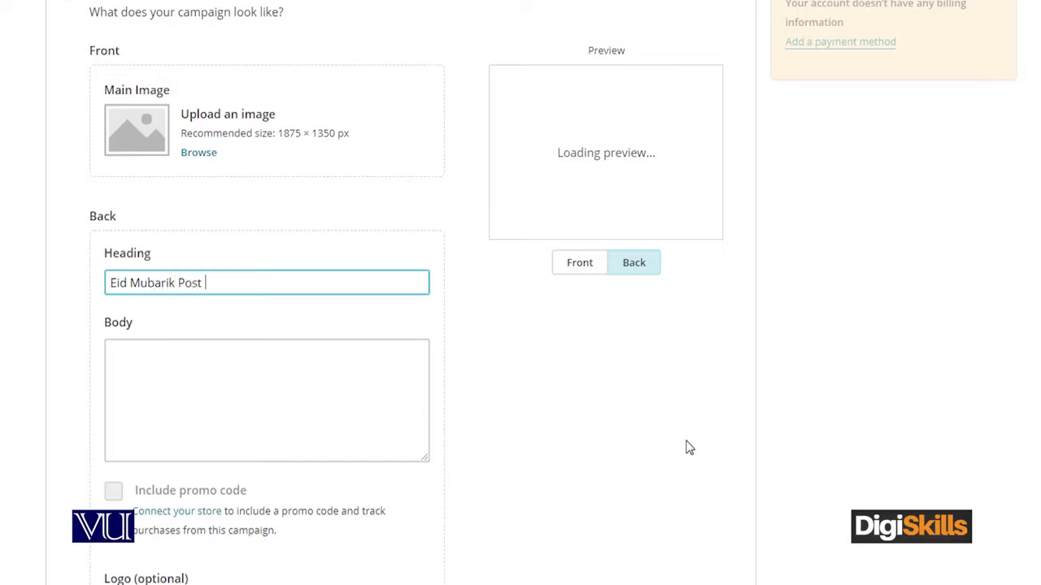
pyautogui.write('rd')
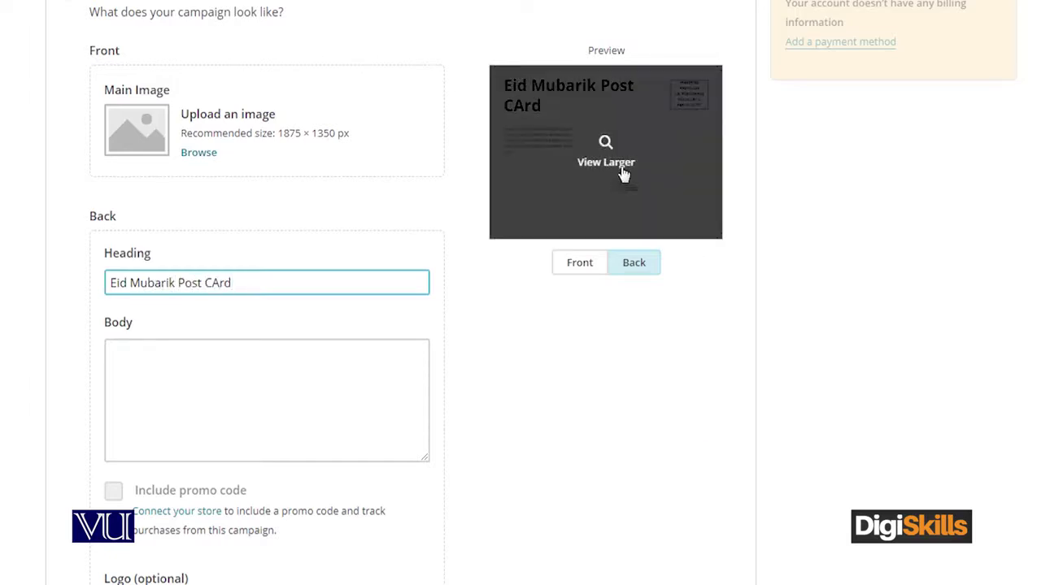
pyautogui.click(218, 282)
pyautogui.press('BackSpace')
pyautogui.write('a')
# Correct the back heading to "Eid Mubarik Post Card" and enter "We appreciate your business. Thanks for being a wonderful customer." as the body.
pyautogui.press('Tab')
pyautogui.write('We a')
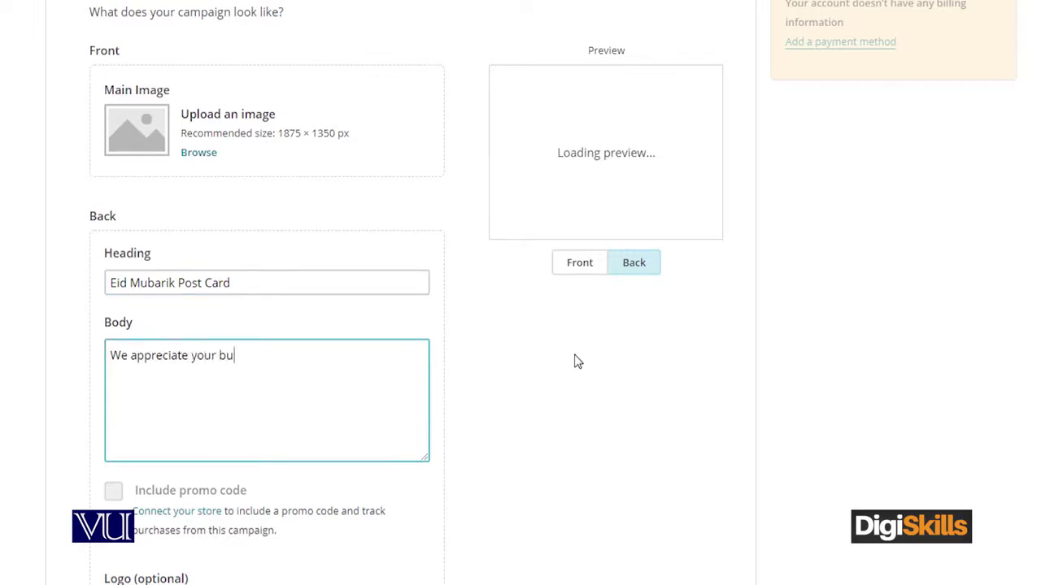
pyautogui.write('ppreciate your business. Thanks for being')
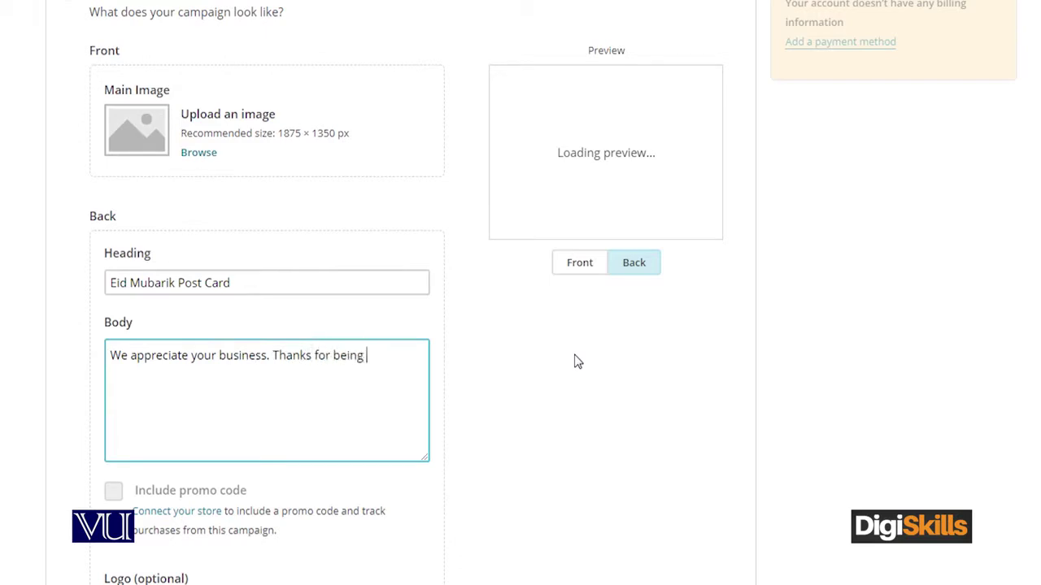
pyautogui.write(' a wonderful custom')
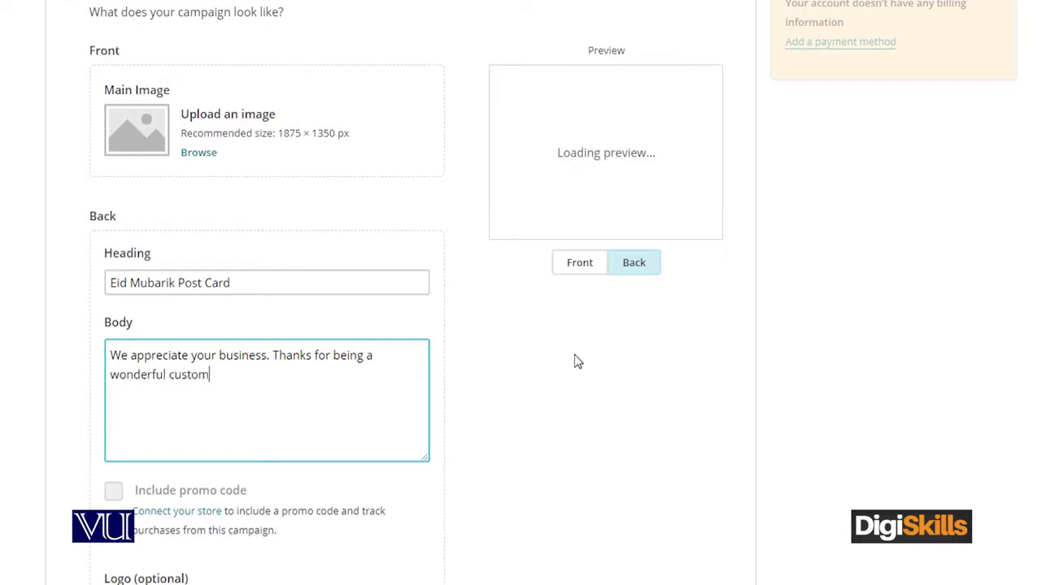
pyautogui.write('er.')
# Review the promo code and logo options, and preview the front and back of the postcard.
pyautogui.scroll(-1, 186, 502)
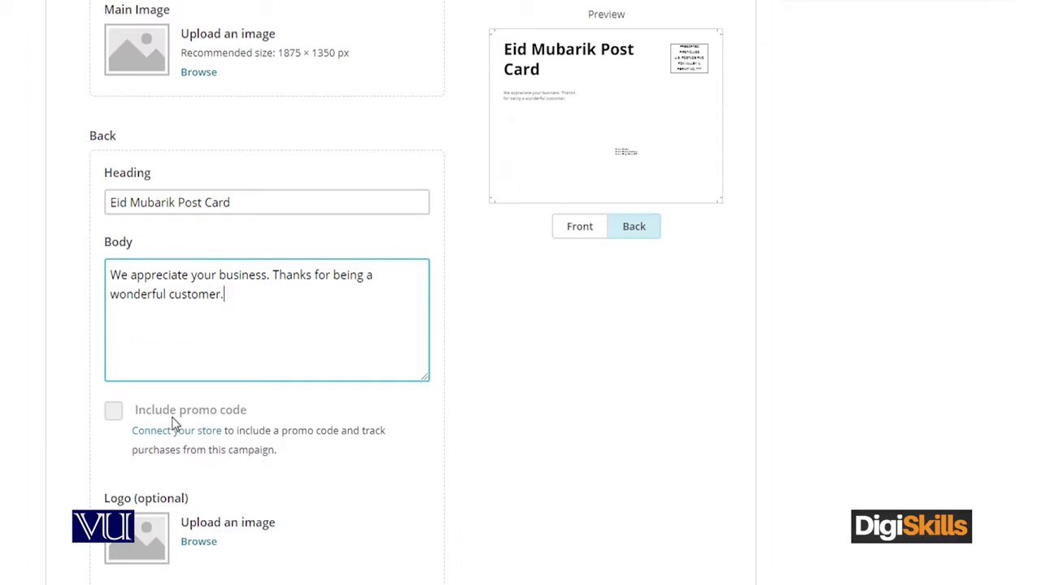
pyautogui.scroll(-1, 194, 396)
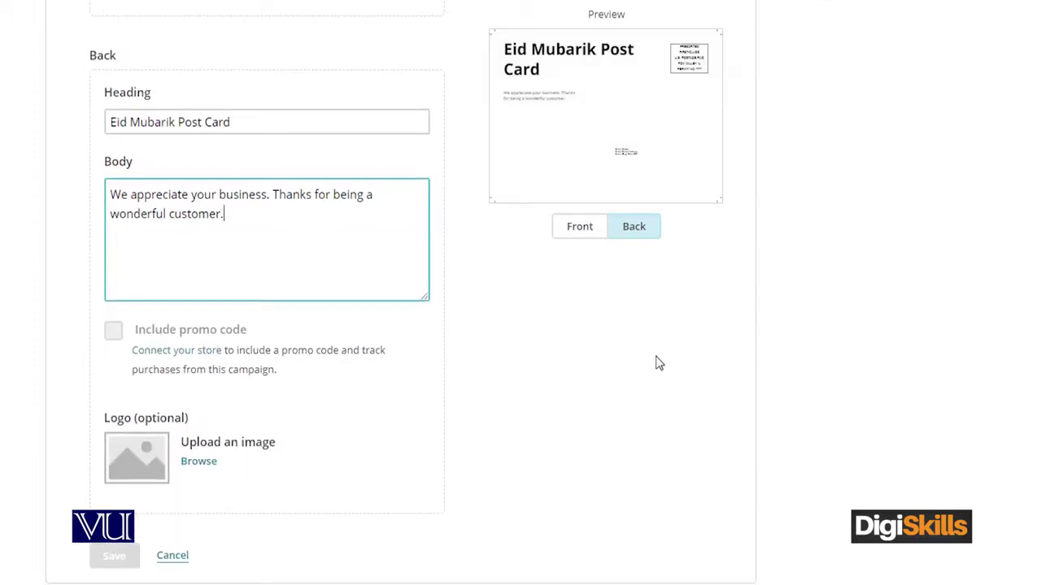
pyautogui.click(576, 234)
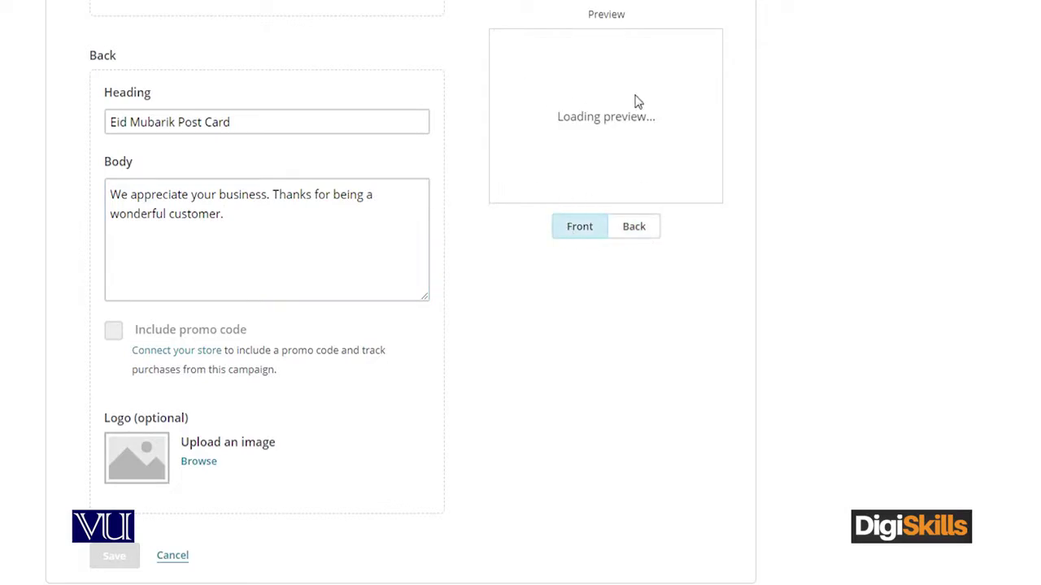
pyautogui.scroll(3, 168, 246)
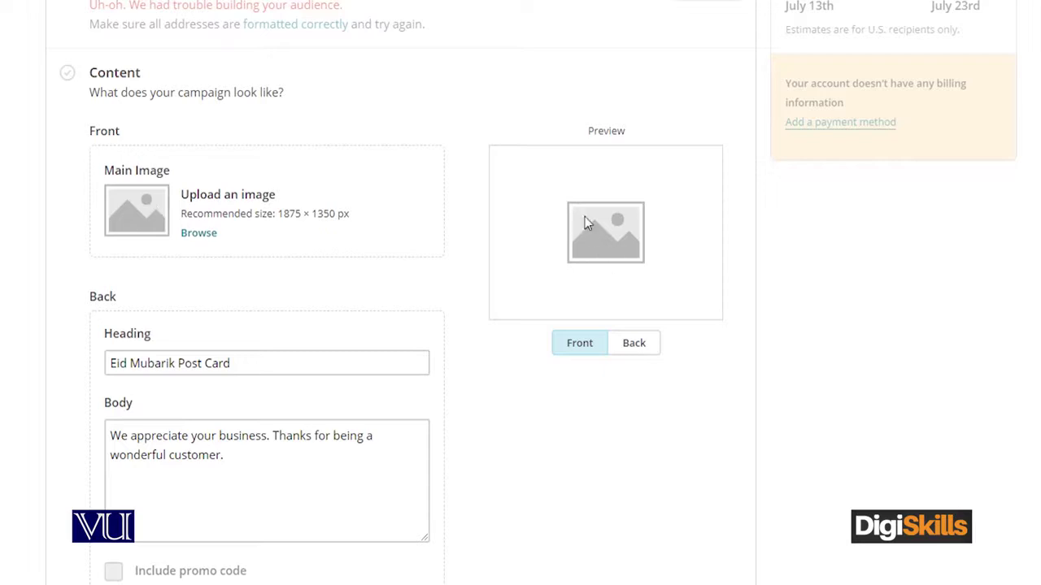
pyautogui.click(639, 344)
pyautogui.scroll(-2, 594, 255)
pyautogui.scroll(-2, 594, 254)
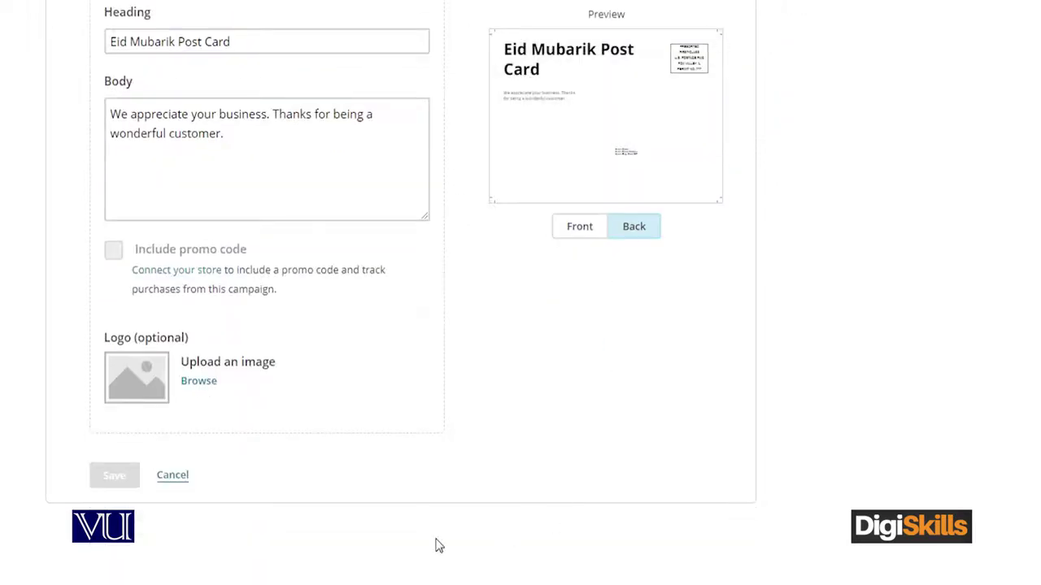
pyautogui.scroll(5, 346, 461)
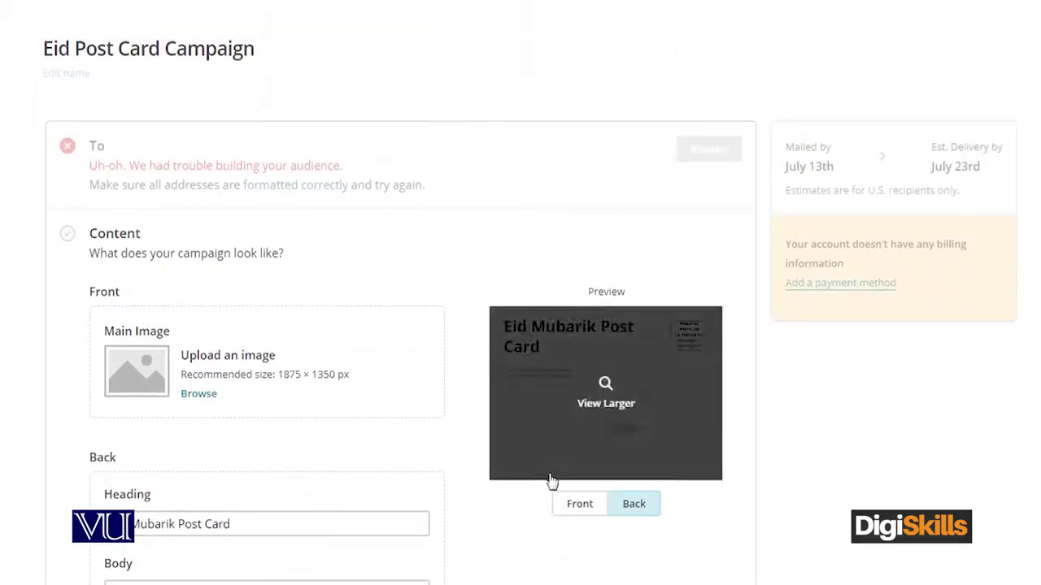